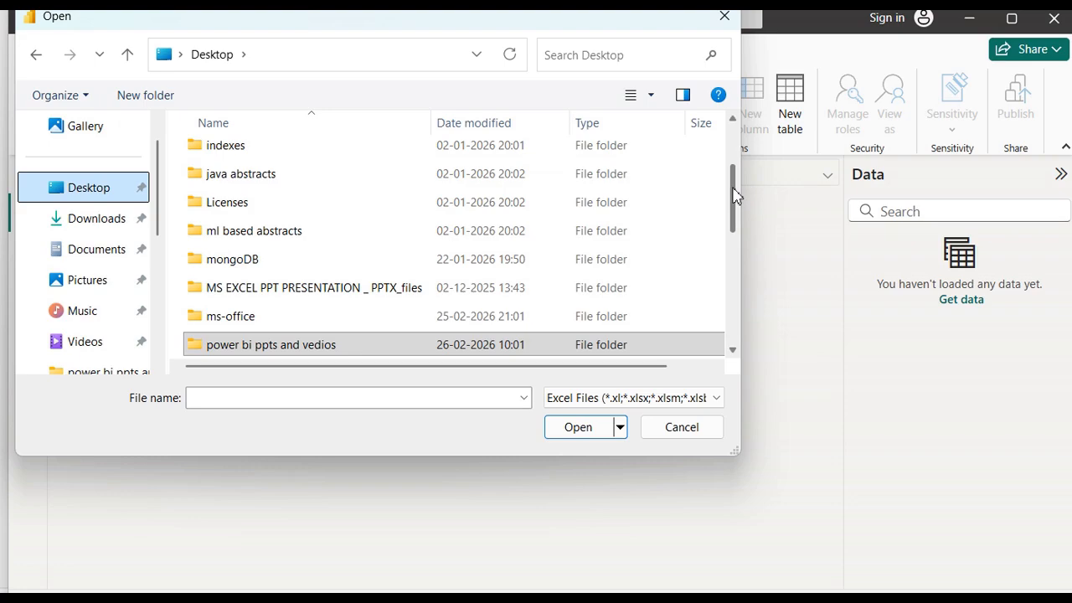
Open the employee data workbook from the Desktop folder path power bi ppts and vedios > powerbi calculated column > employee data
drag(734, 196, 733, 219)
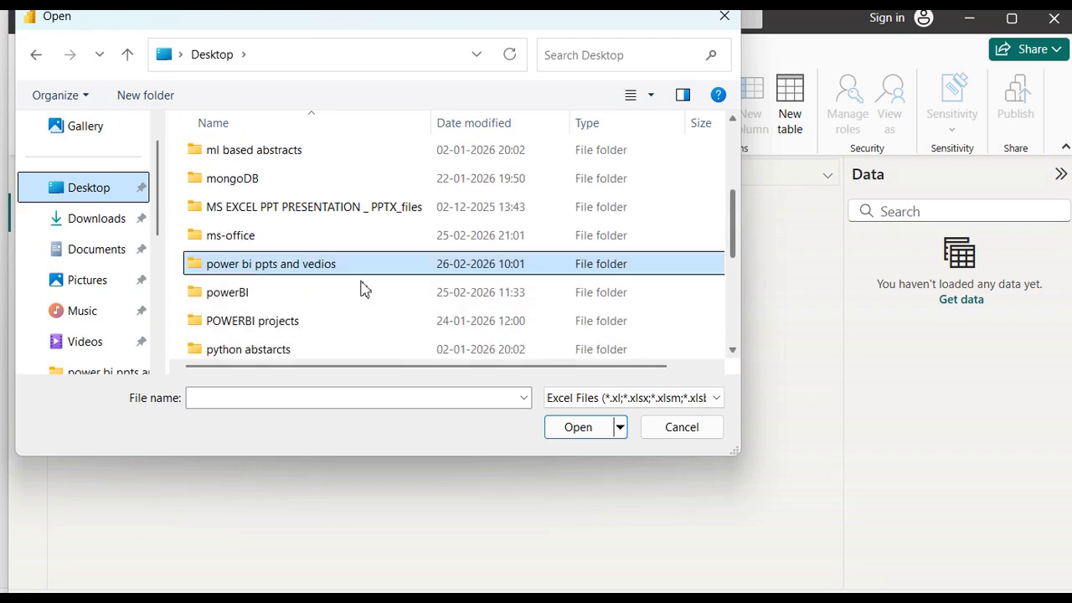
double_click(306, 266)
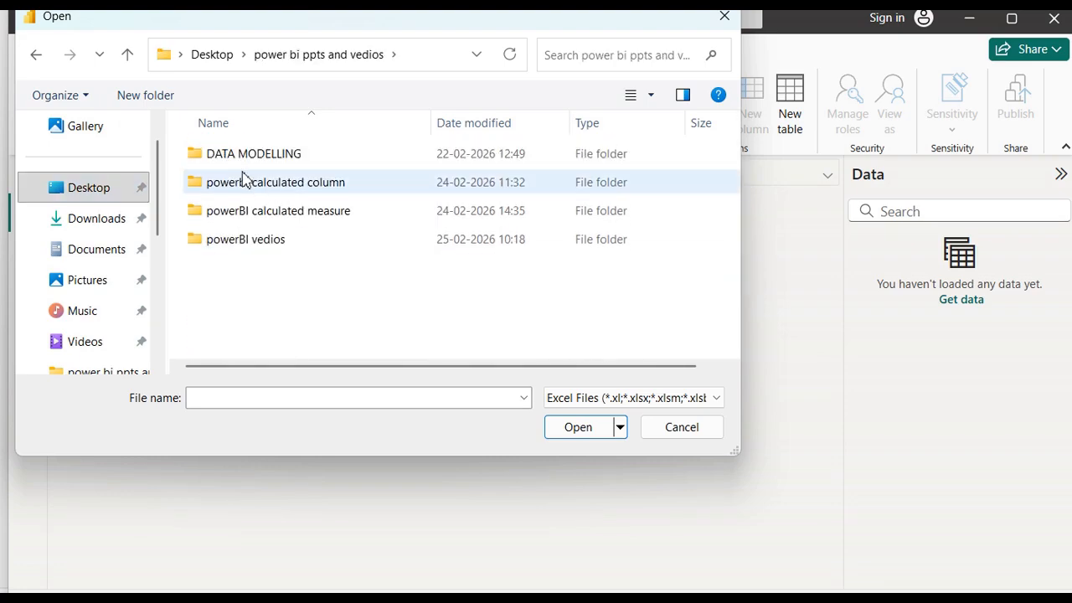
double_click(240, 183)
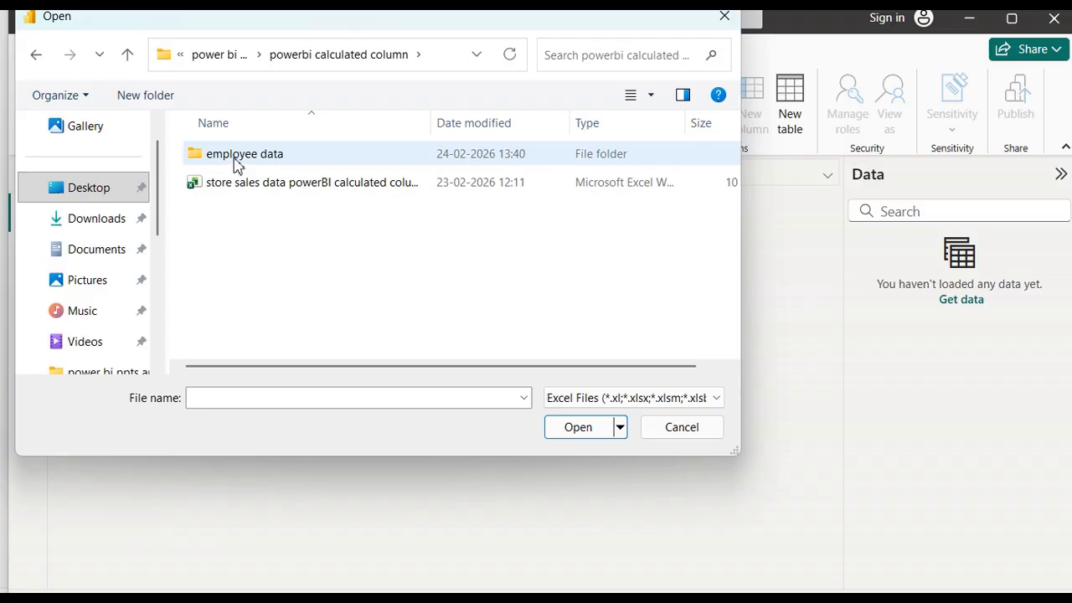
click(237, 162)
double_click(238, 162)
double_click(235, 162)
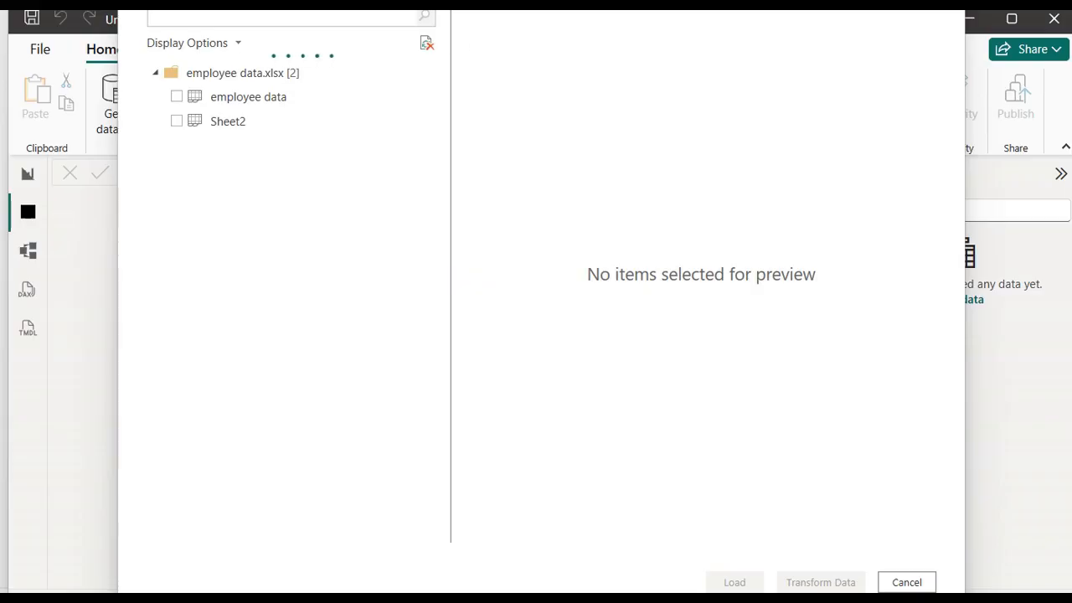
Select the employee data sheet for import and open it for transformation in Power Query Editor
drag(436, 2, 436, 77)
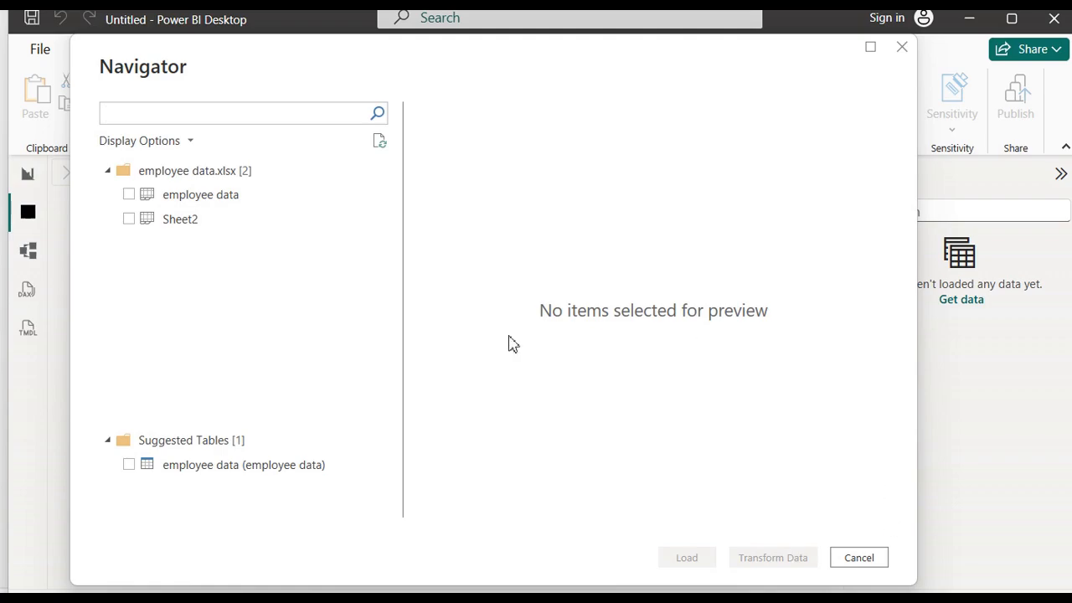
click(129, 200)
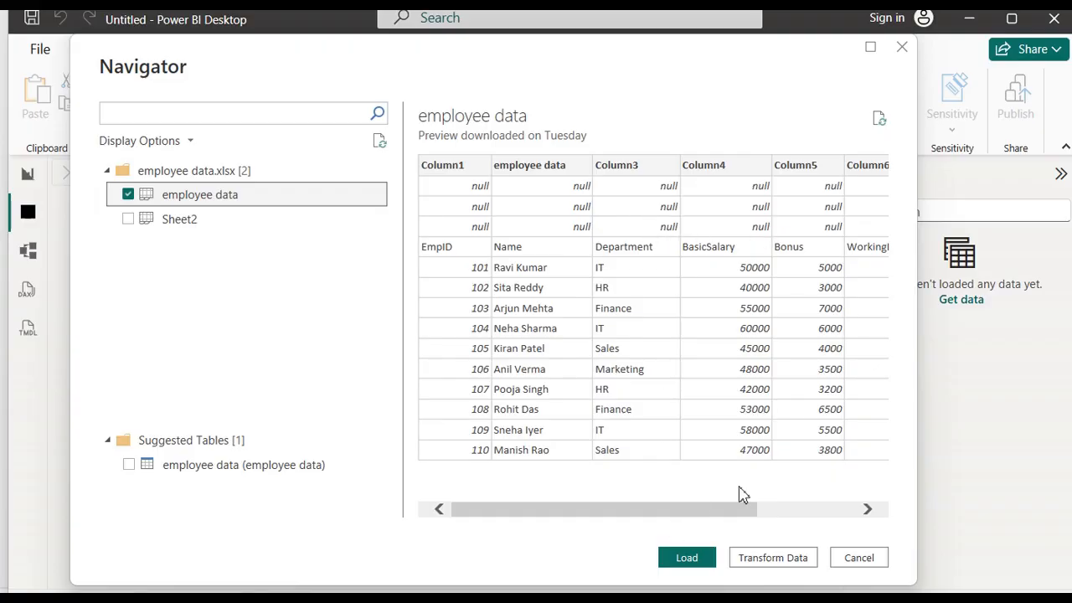
click(772, 558)
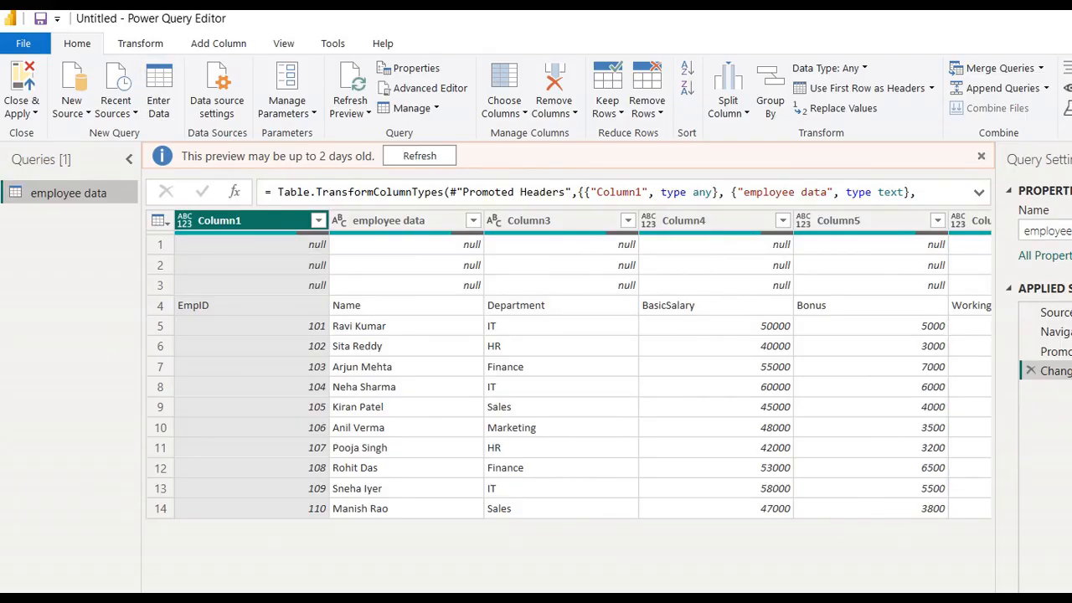
Filter the null rows out of Column1 in the employee data query
click(317, 220)
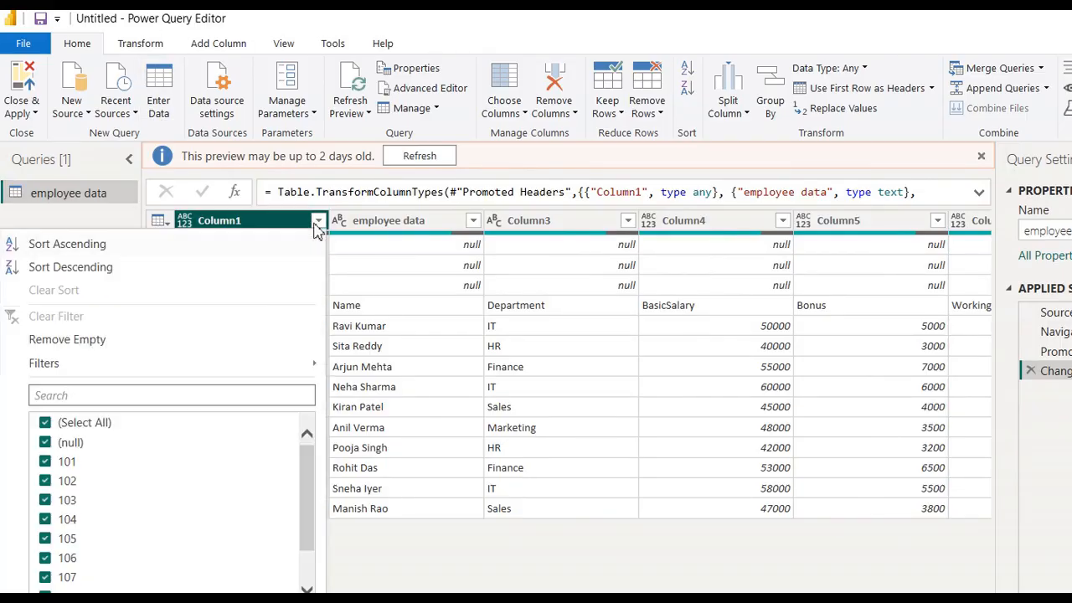
click(46, 443)
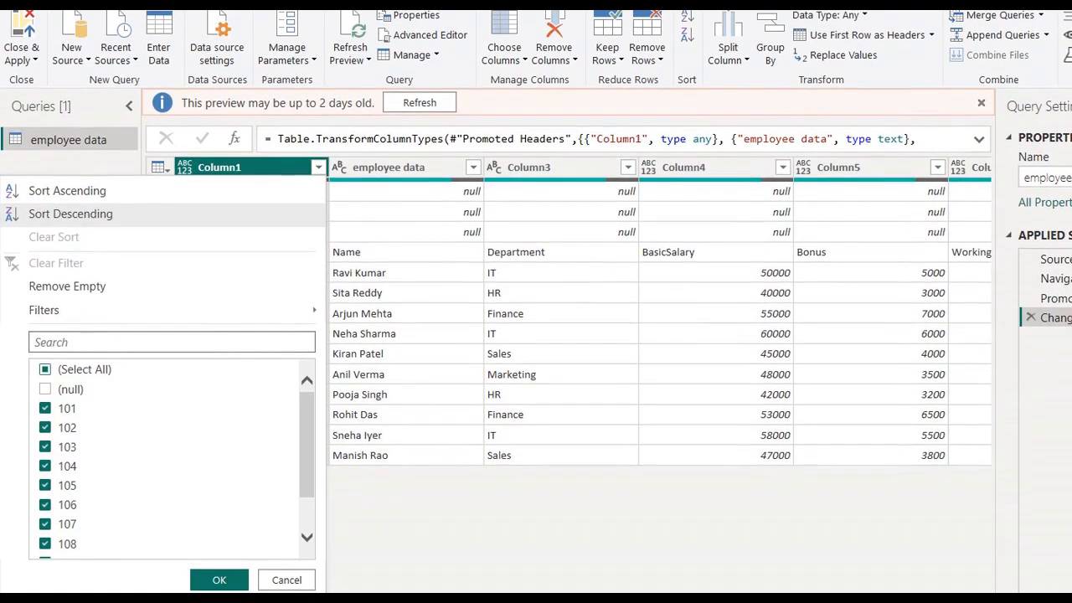
click(219, 579)
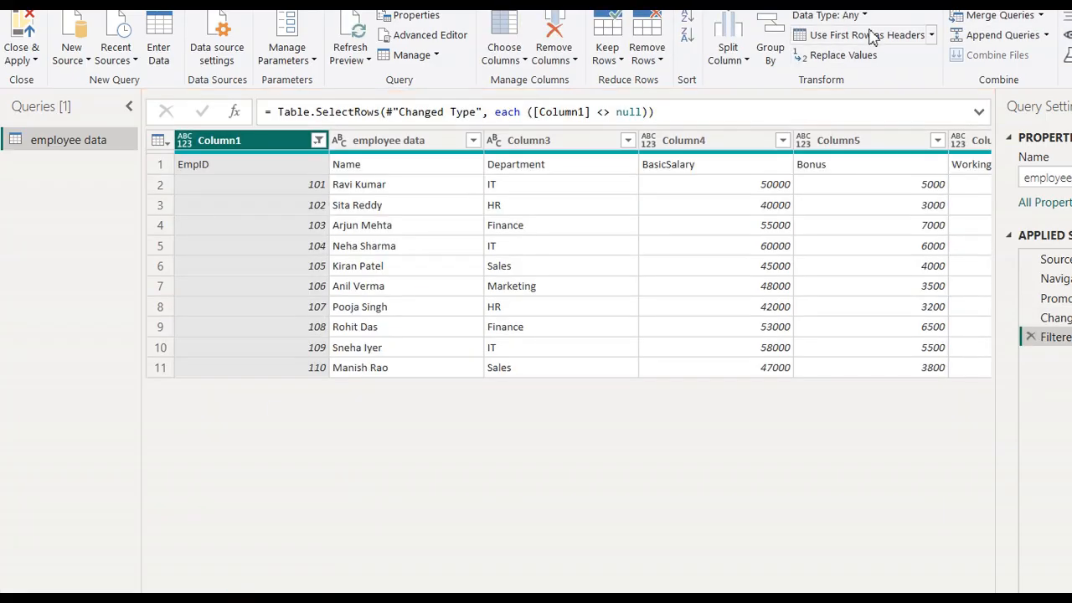
Promote the first row to column headers and apply the query changes to load the employee data table
click(871, 38)
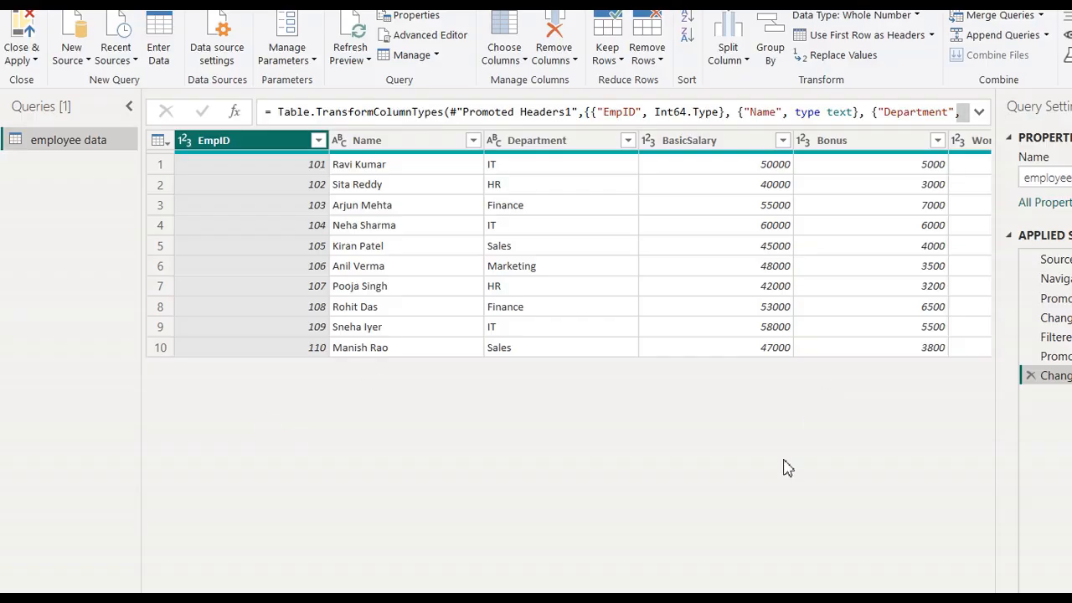
click(32, 61)
click(67, 87)
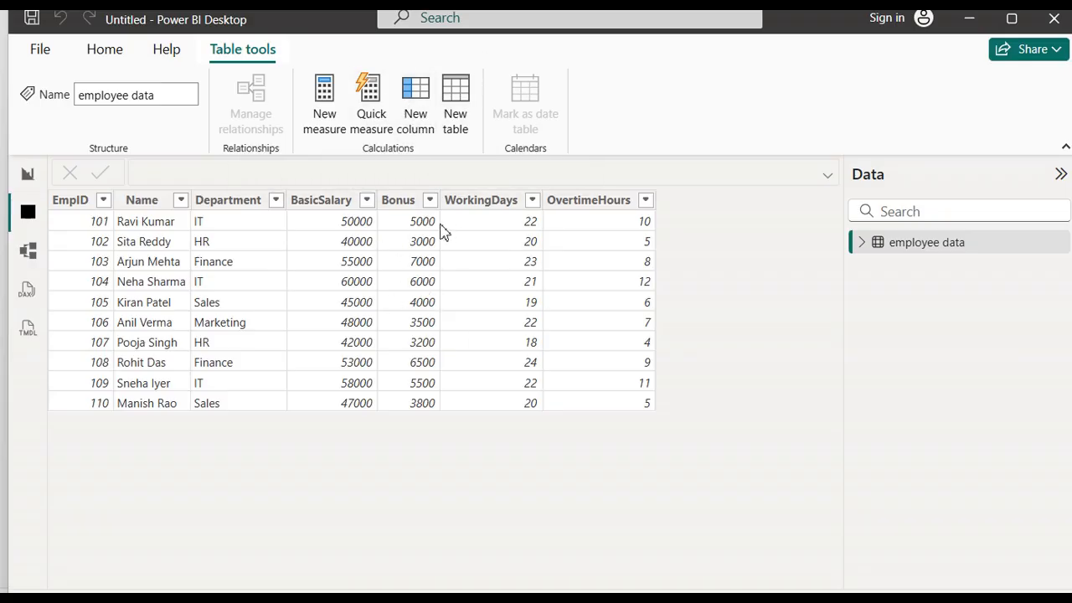
Add a calculated column total salary = 'employee data'[BasicSalary]+'employee data'[Bonus] to the employee data table
click(426, 123)
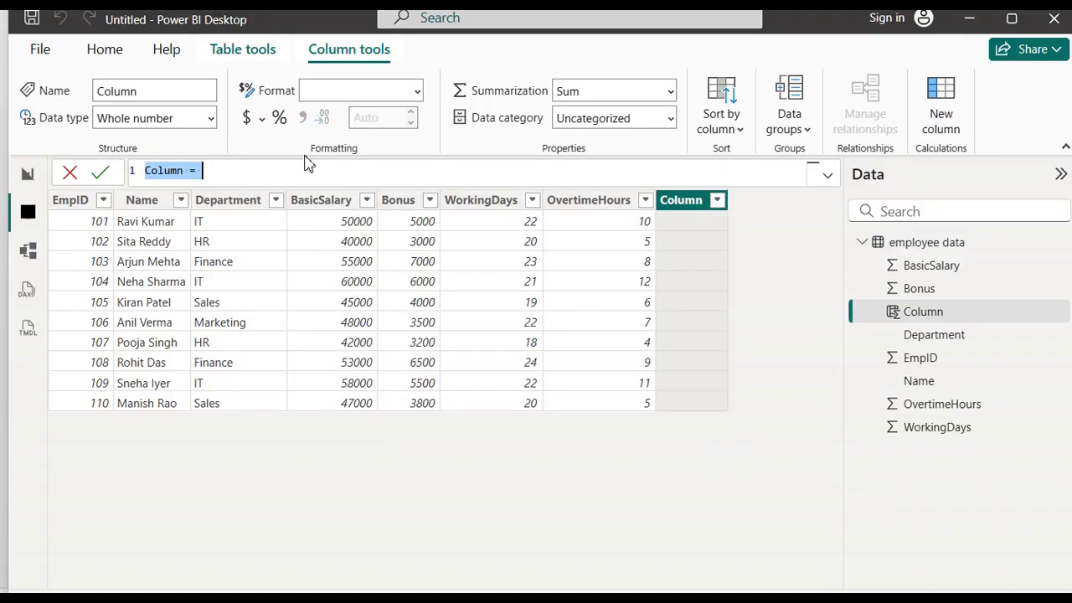
key(BackSpace)
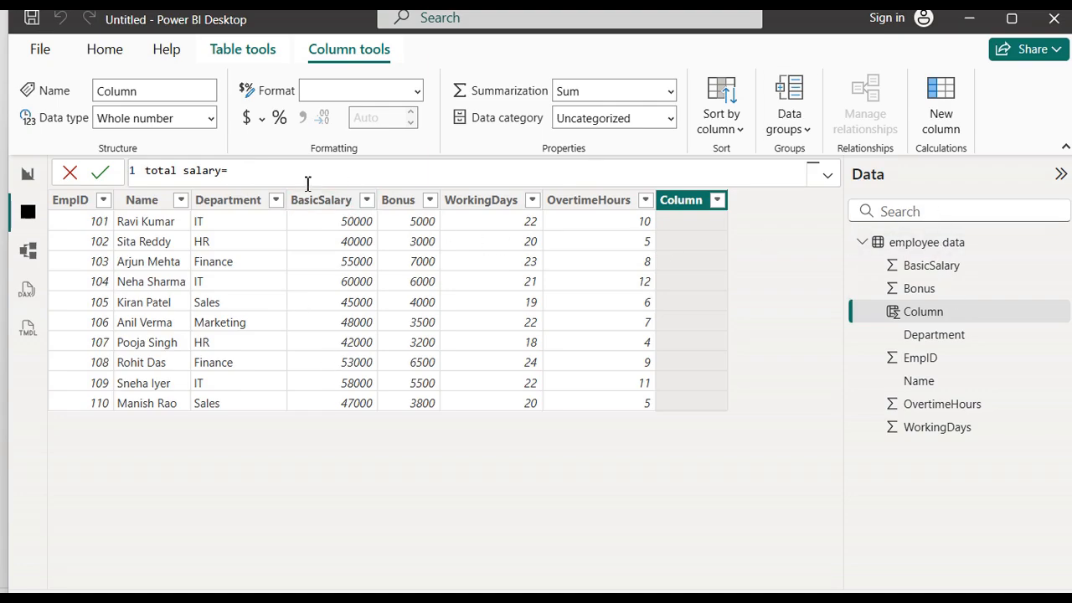
text(e)
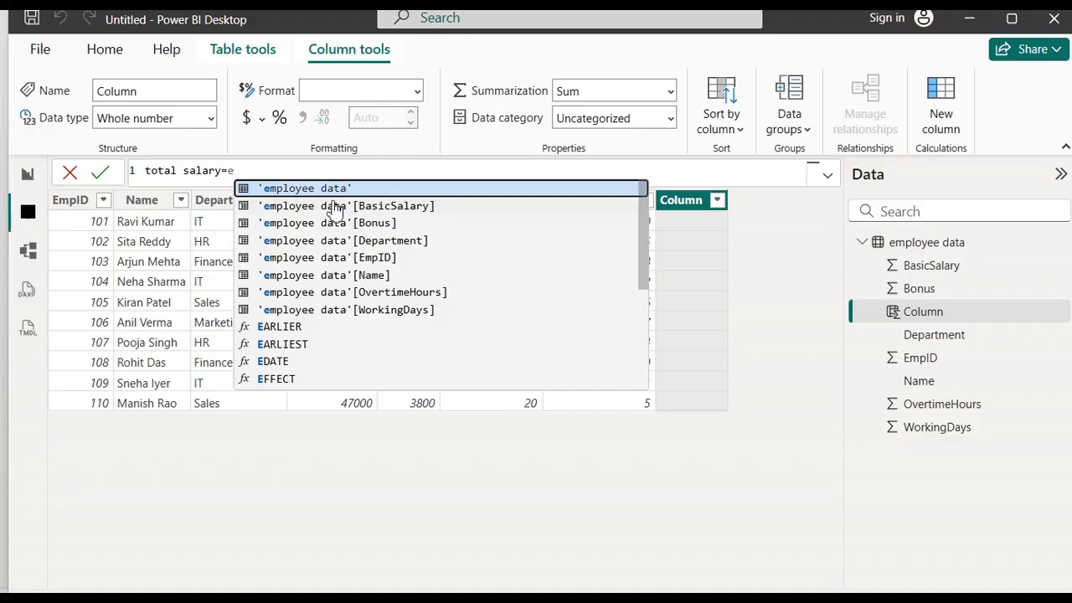
click(329, 209)
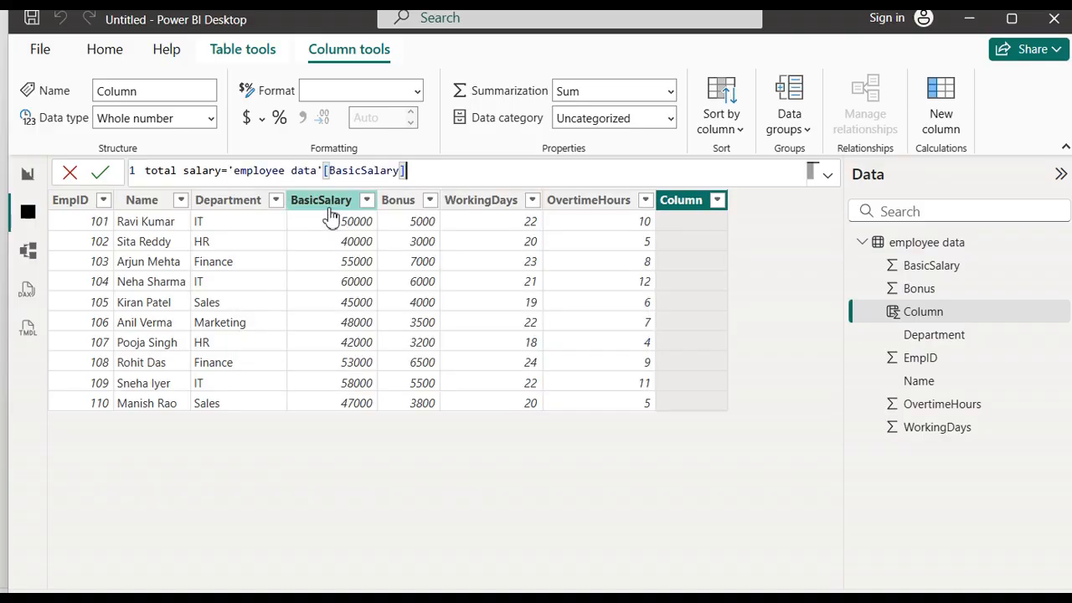
text(+)
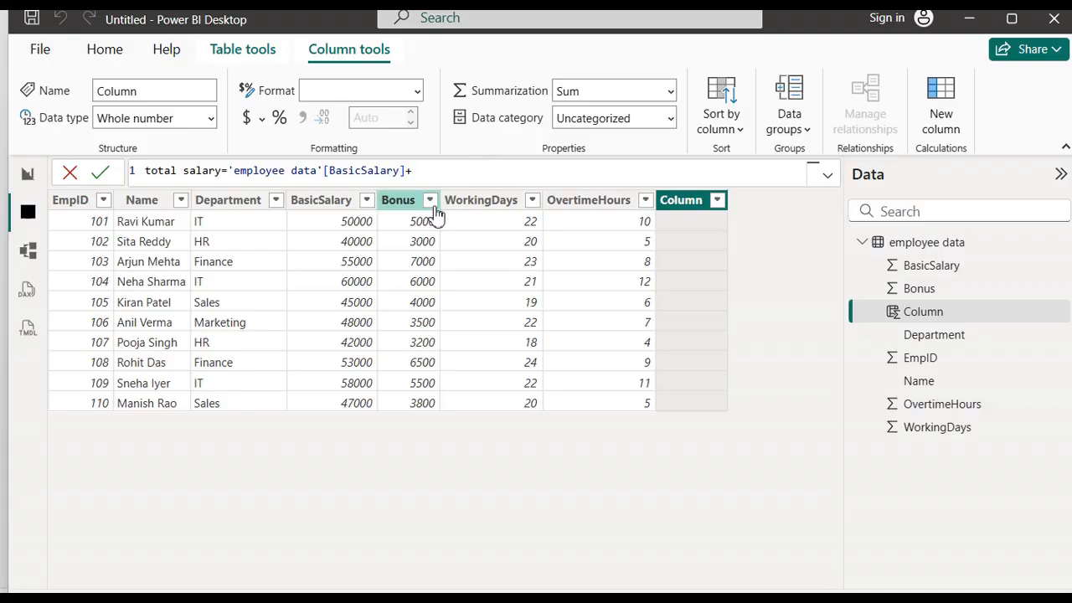
text(e)
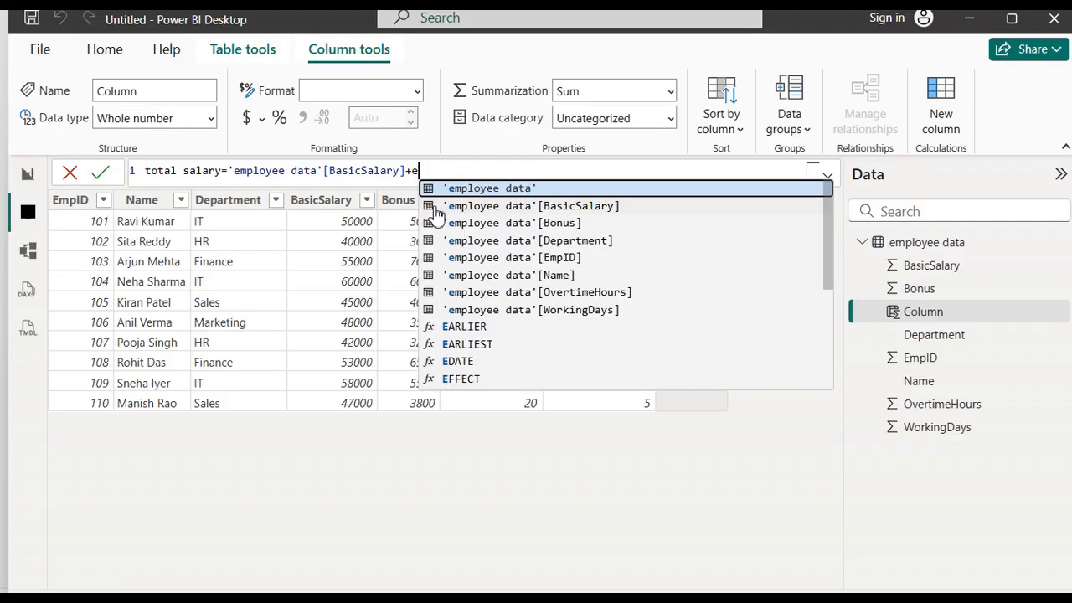
key(Down)
key(Down)
key(Tab)
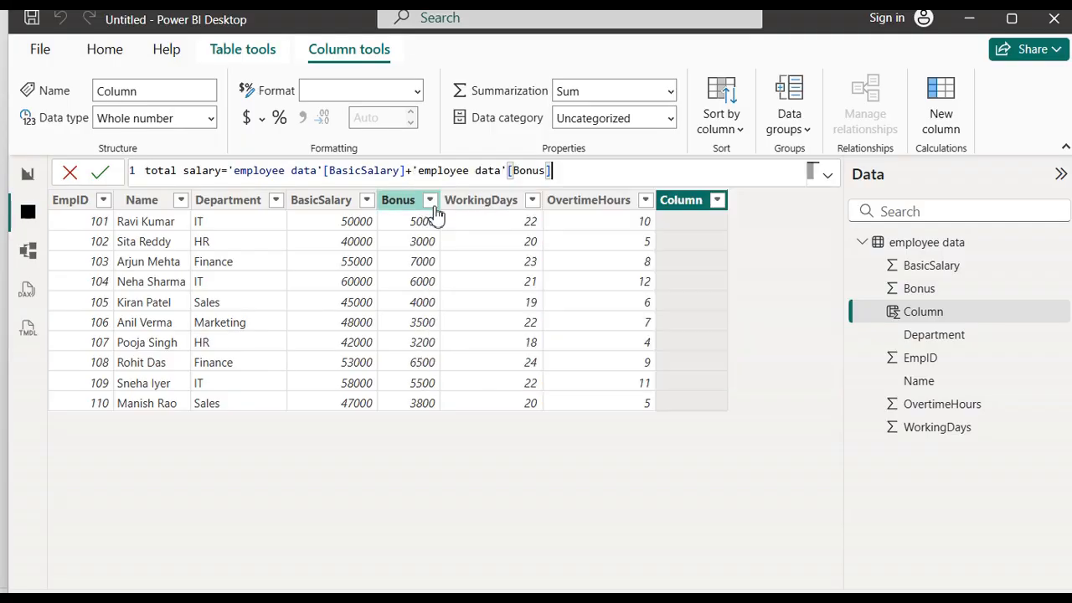
key(Return)
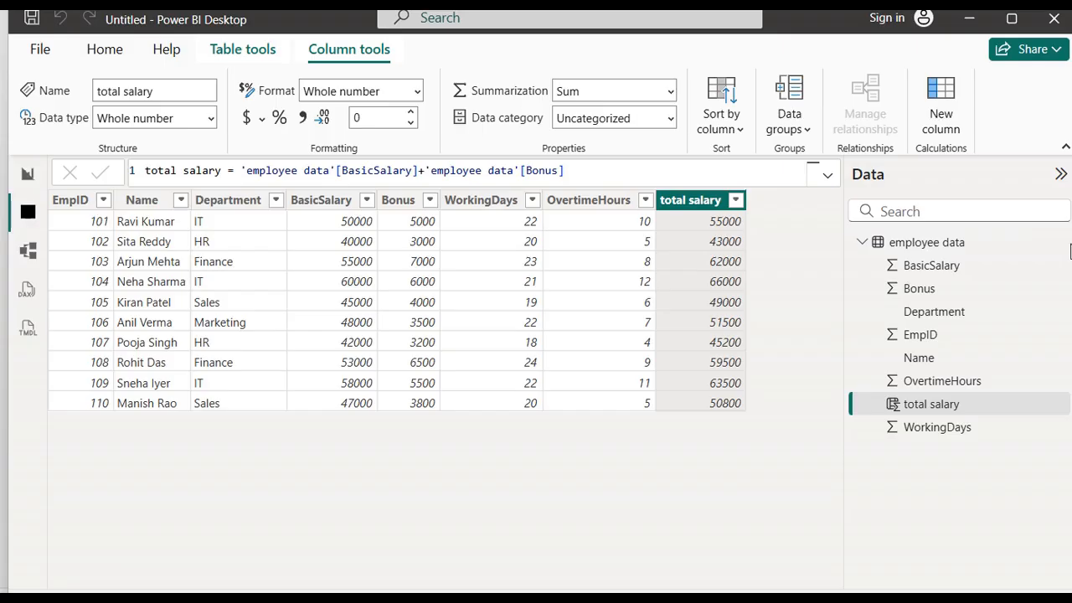
Start a new calculated column named daily salary with 'employee data'[BasicSalary] as its expression
drag(1069, 244, 1071, 245)
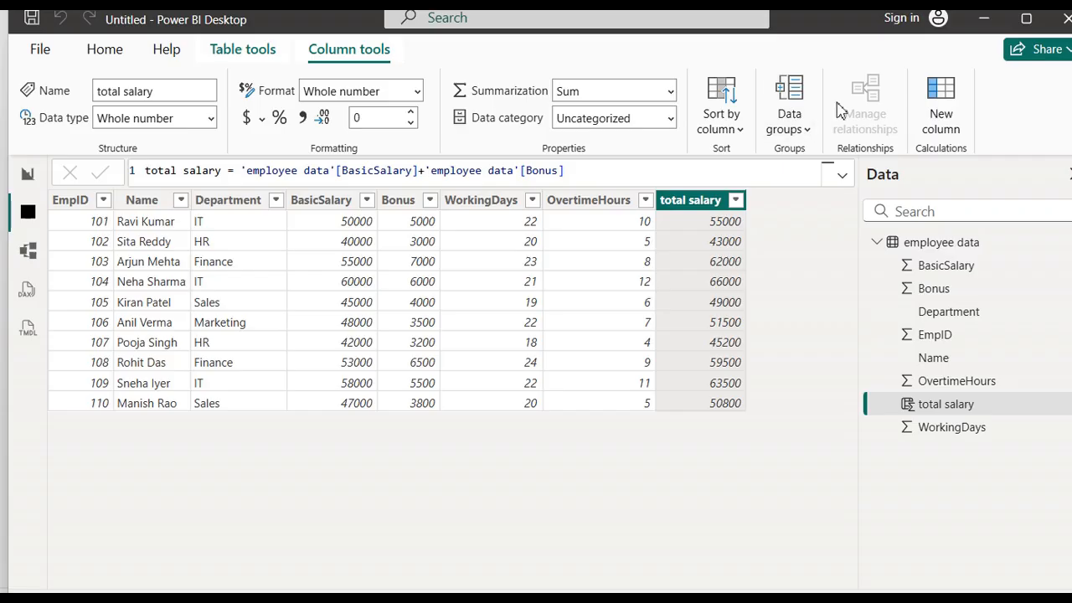
click(955, 136)
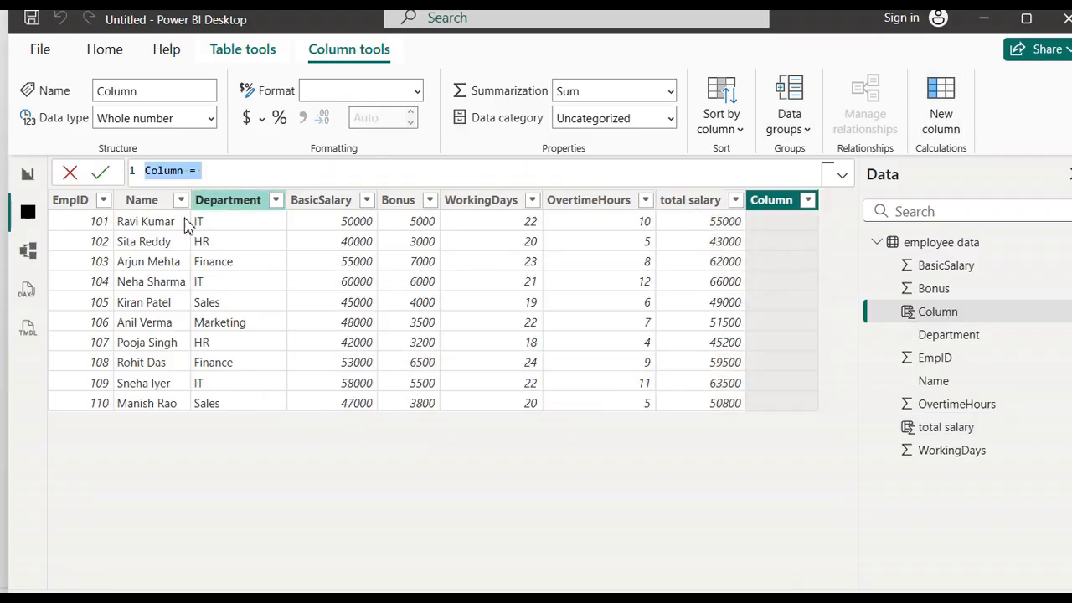
key(BackSpace)
text(da)
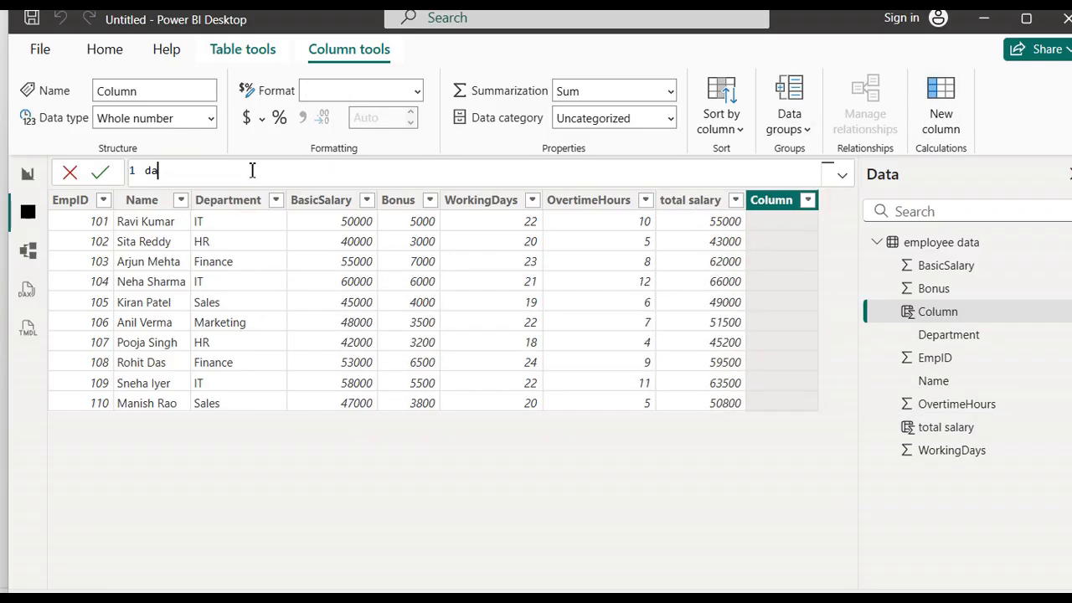
text(ily  salarye)
key(Down)
key(Tab)
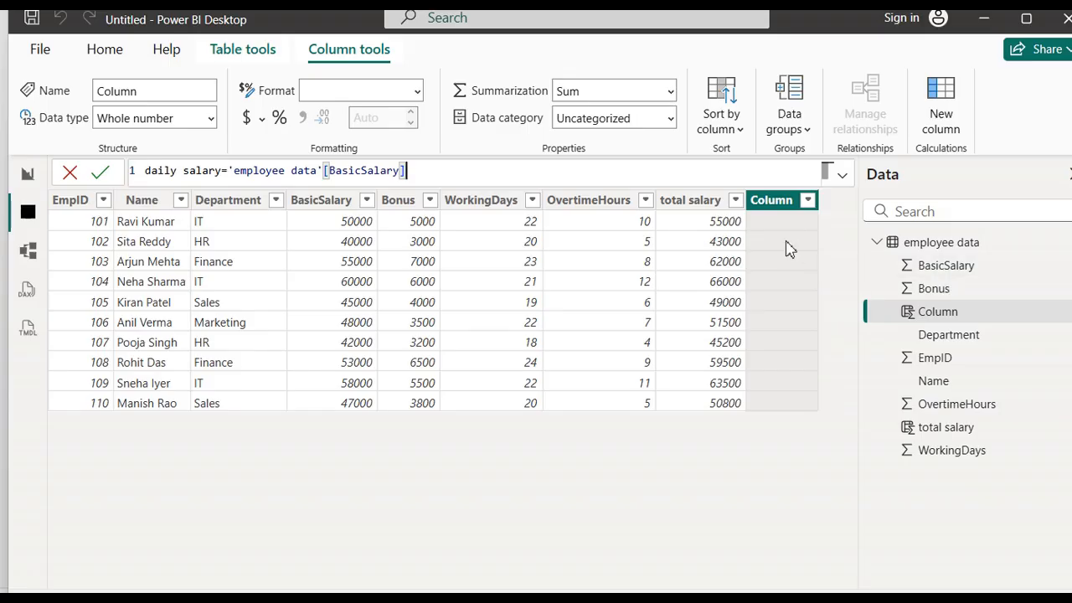
Insert the DIVIDE function before the BasicSalary reference in the daily salary formula
click(231, 172)
text(di)
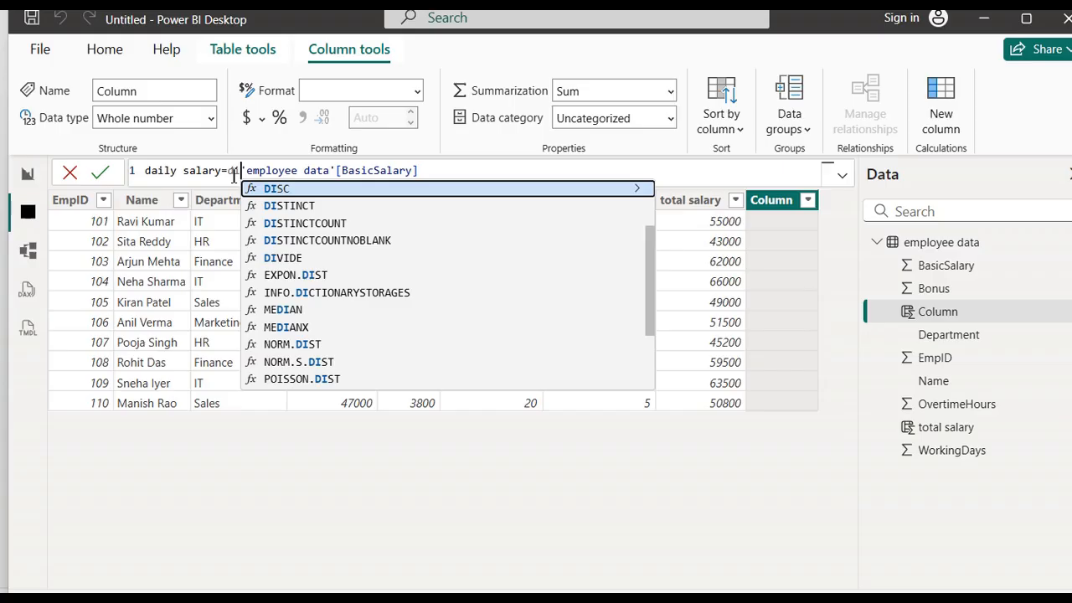
key(Down)
key(Down)
key(Down)
key(Down)
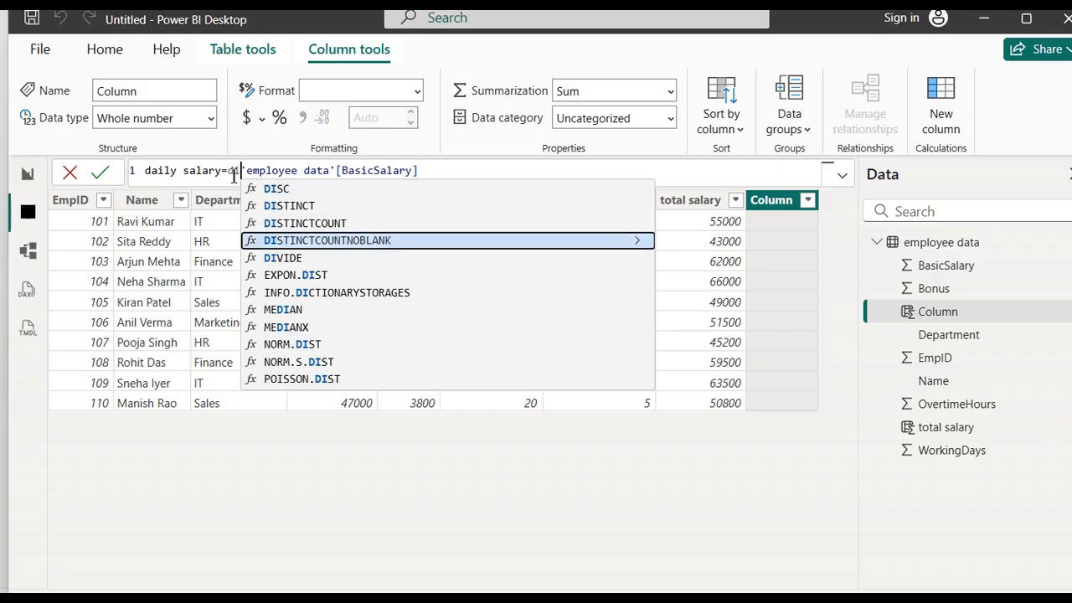
key(Tab)
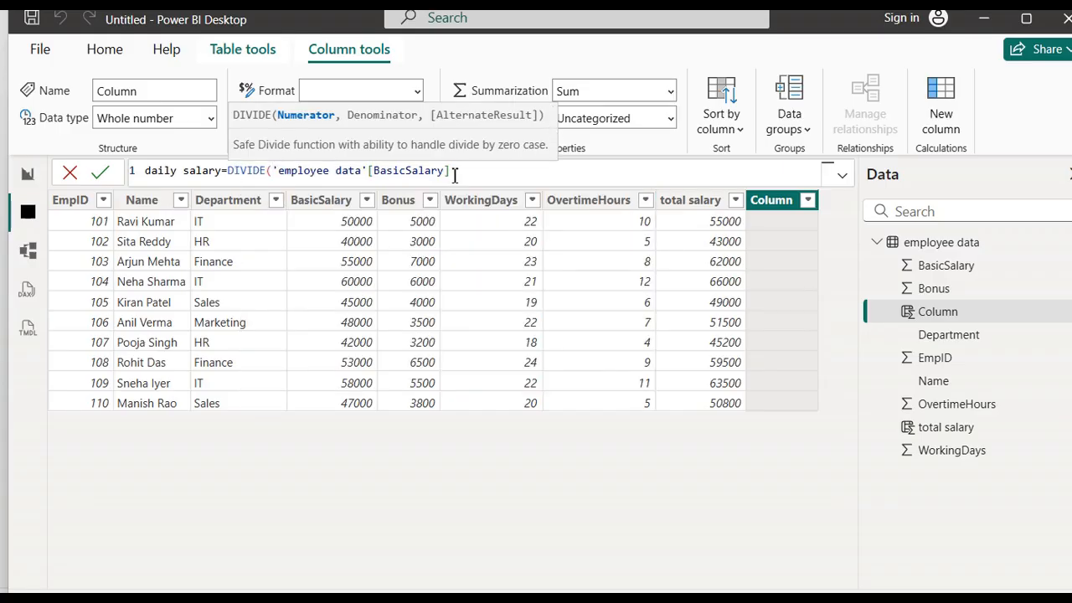
Add 'employee data'[WorkingDays] as the denominator of the daily salary DIVIDE formula and commit the column
text(,)
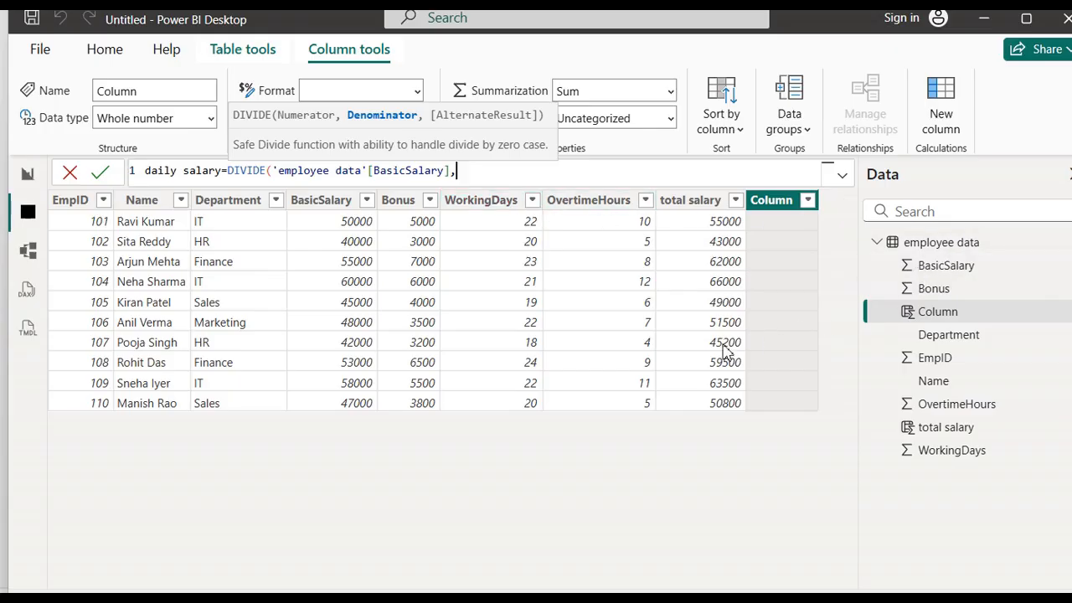
text(e)
key(Down)
key(Down)
key(Down)
key(Down)
key(Down)
key(Down)
key(Down)
key(Down)
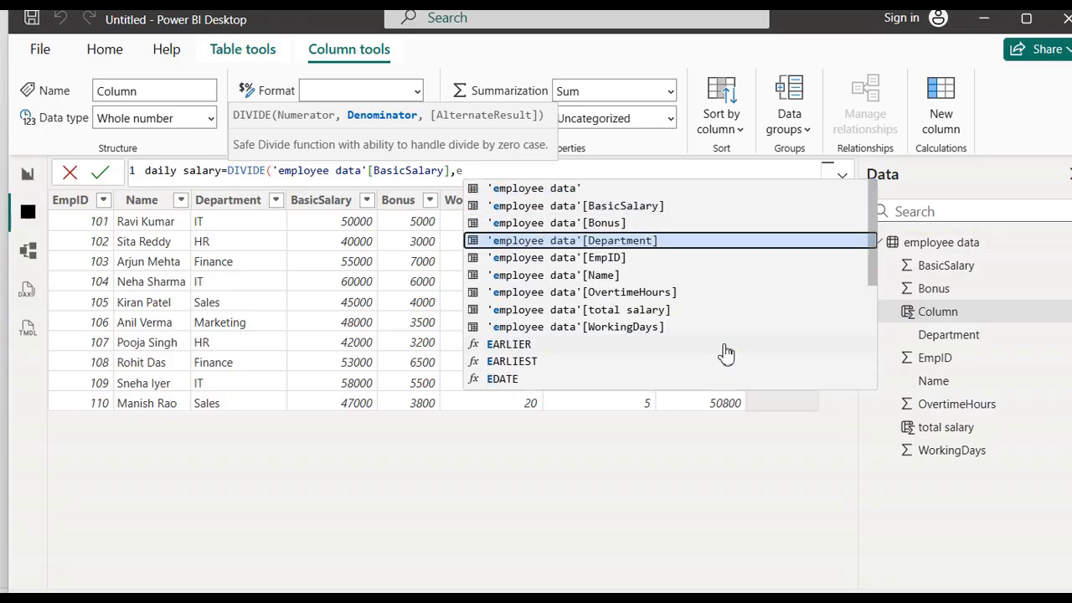
key(Tab)
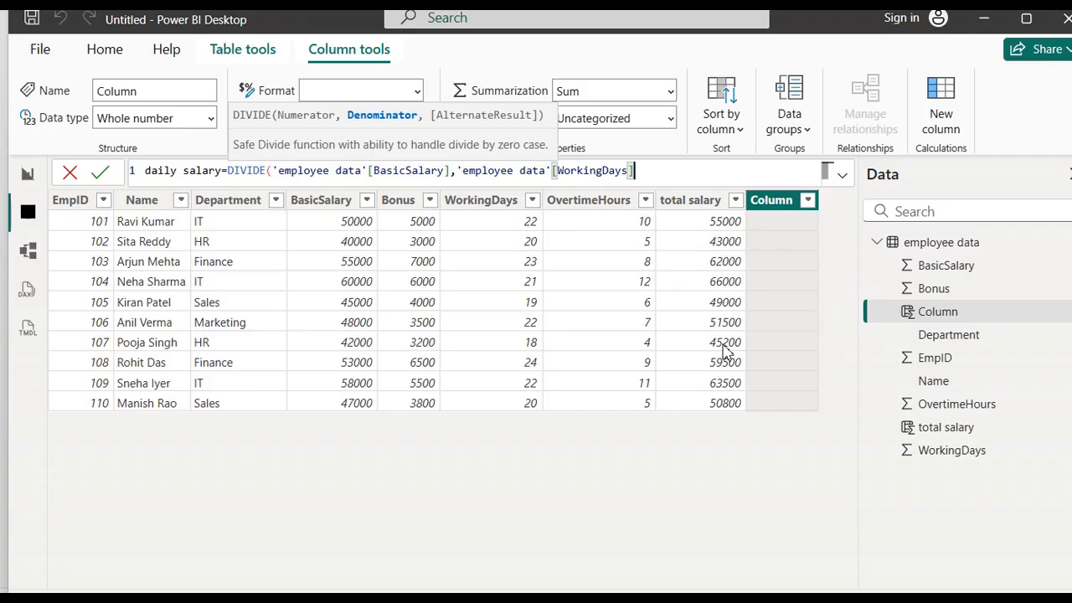
text())
key(Return)
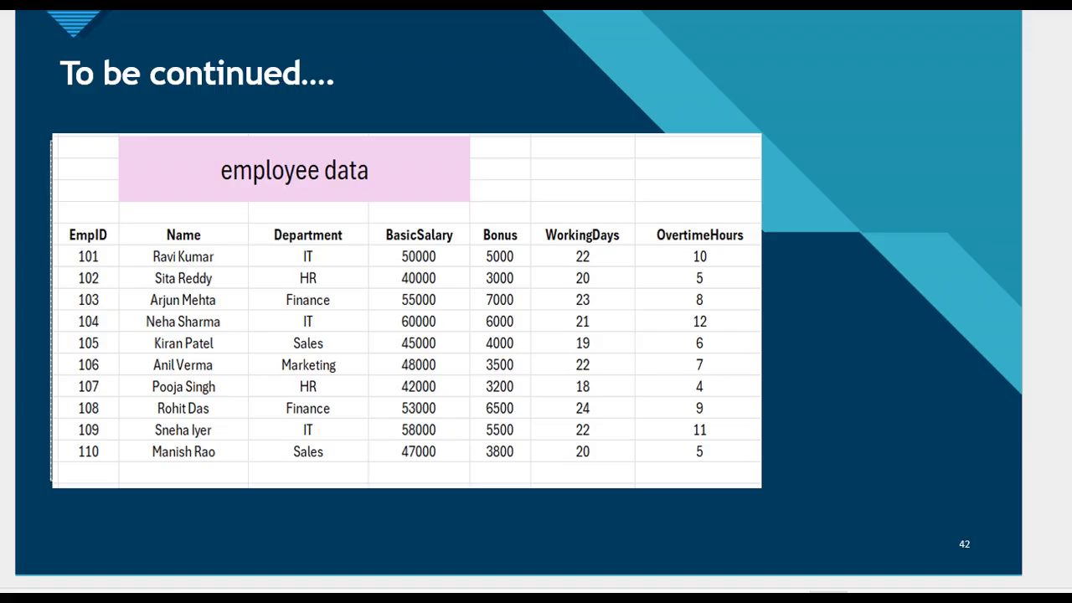
key(Left)
key(Left)
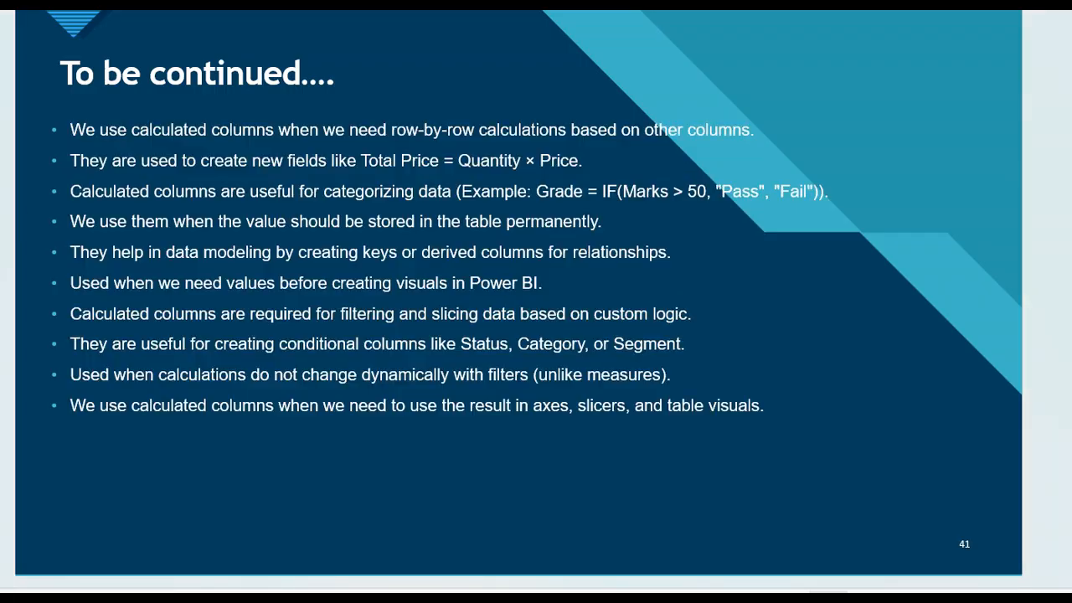